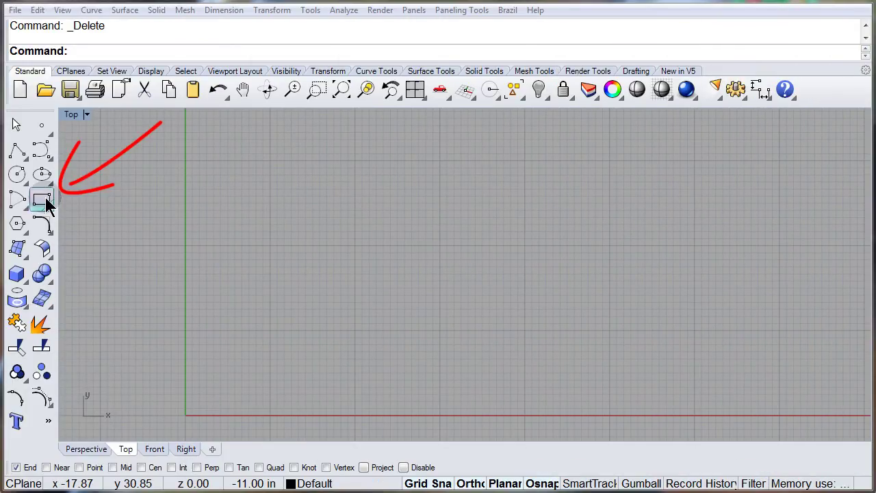
# - Draw a rectangle in the Top view from the origin, about 72 inches wide and 36 inches high
pyautogui.click(40, 202)
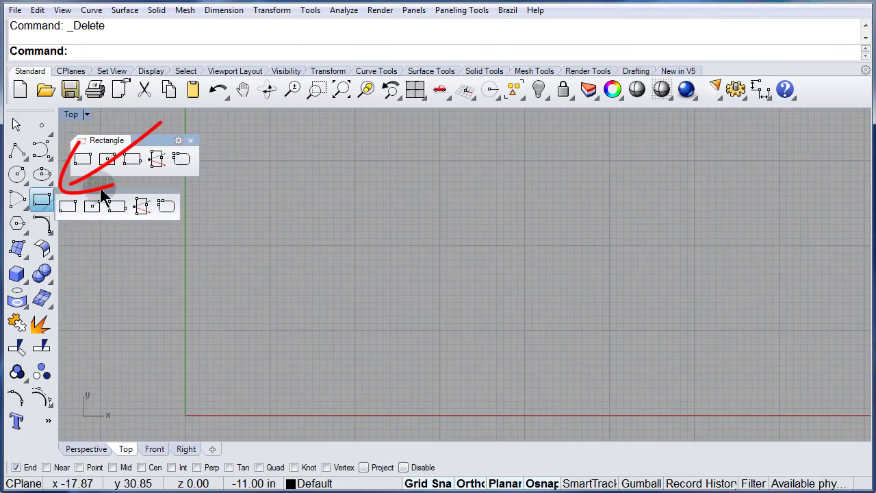
pyautogui.moveTo(101, 195); pyautogui.dragTo(125, 132)
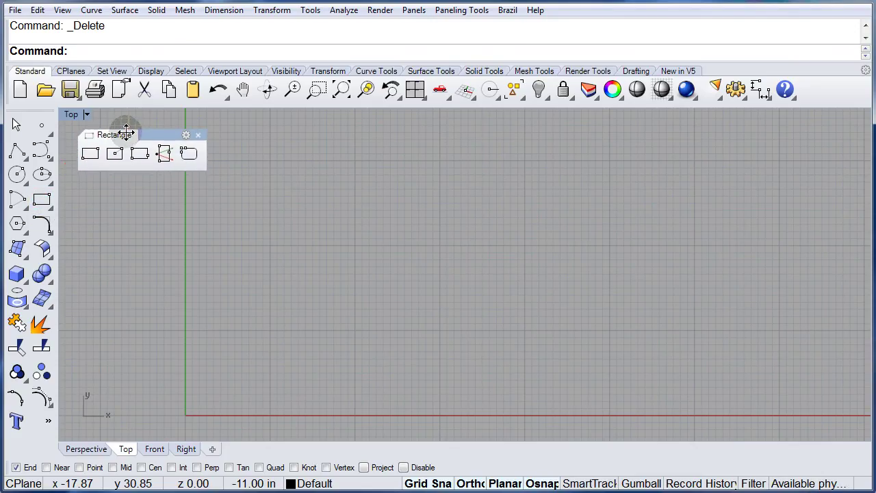
pyautogui.click(89, 155)
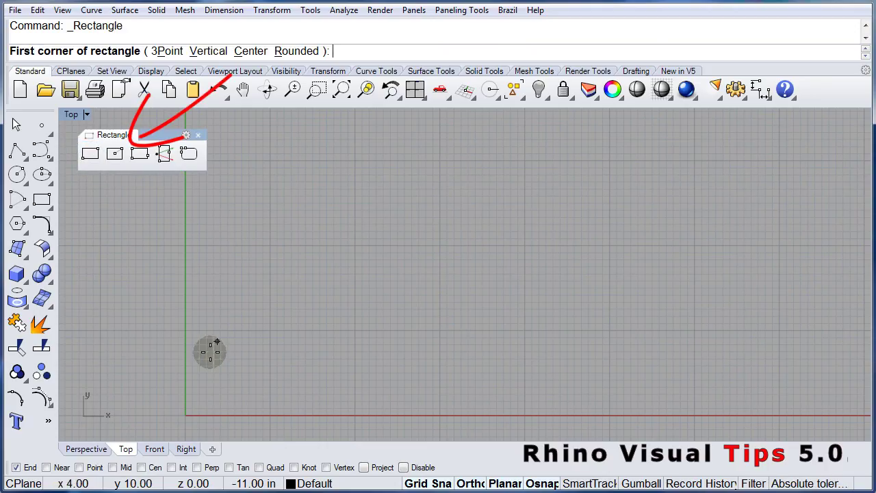
pyautogui.click(185, 415)
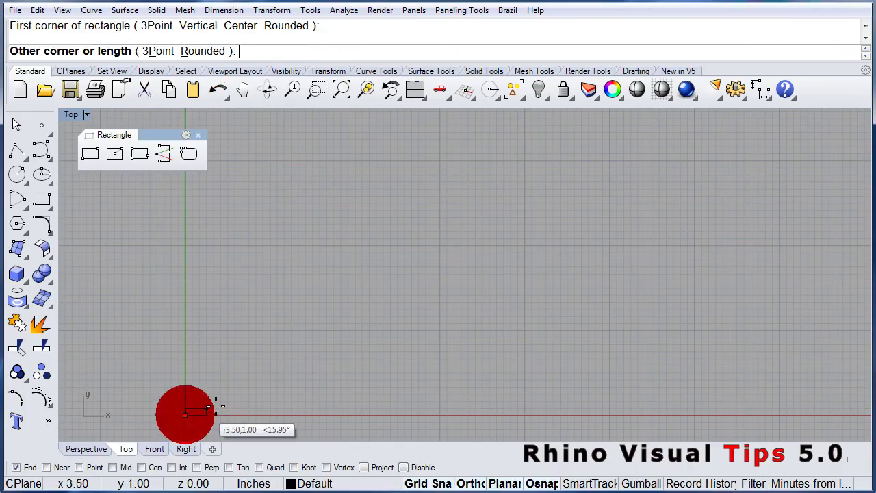
pyautogui.click(693, 160)
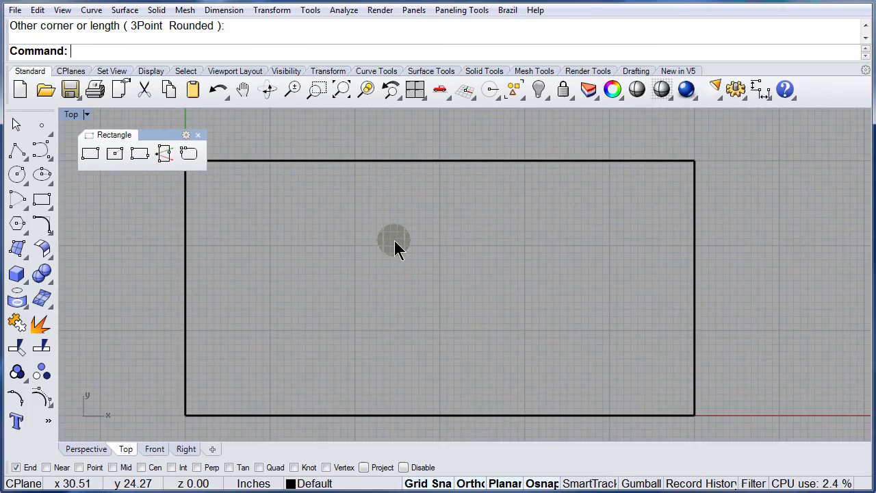
# - Draw a rounded rectangle with conic corners inside the first, from 2,2 to 67,34, with a rho of about 0.80
pyautogui.click(190, 164)
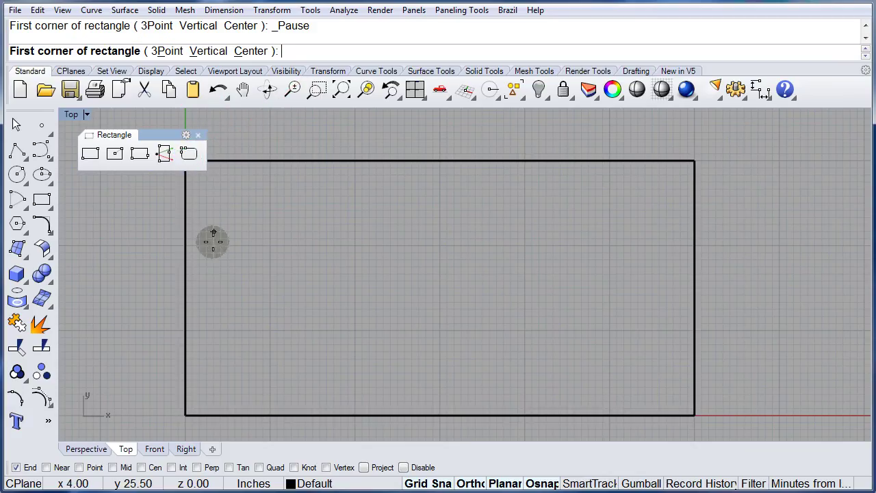
pyautogui.scroll(4, 206, 407)
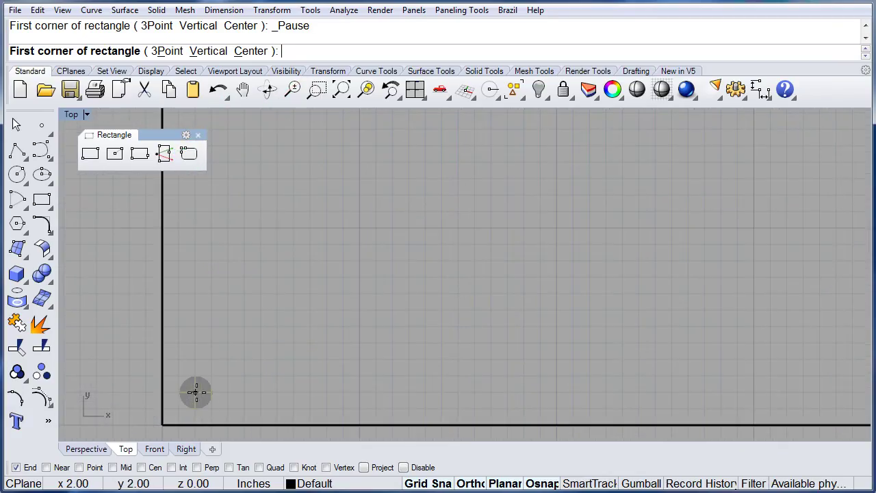
pyautogui.click(195, 392)
pyautogui.scroll(-4, 197, 391)
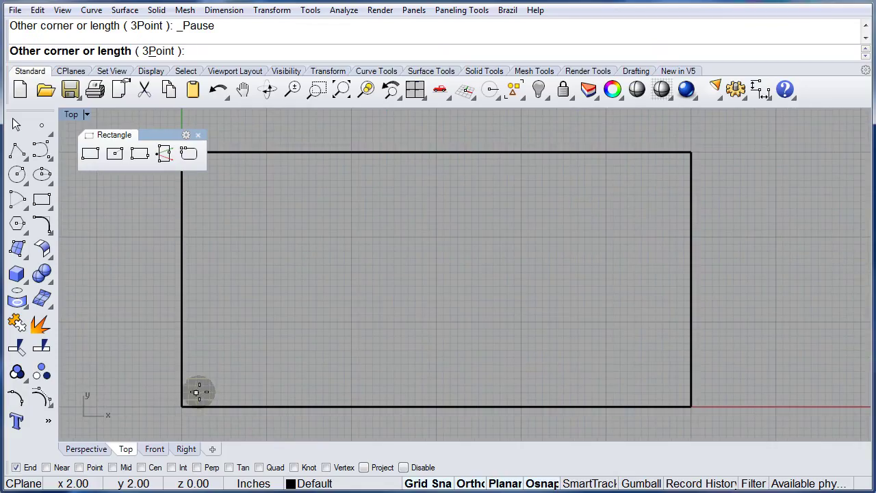
pyautogui.scroll(3, 658, 164)
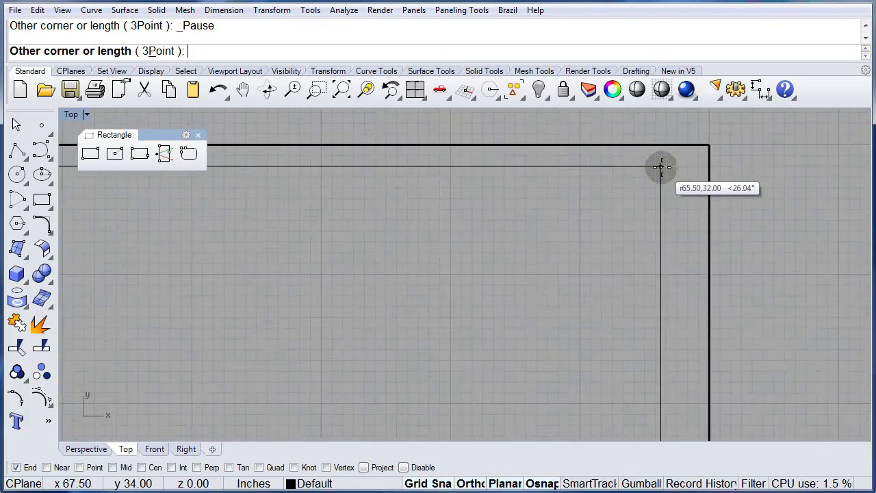
pyautogui.scroll(3, 663, 166)
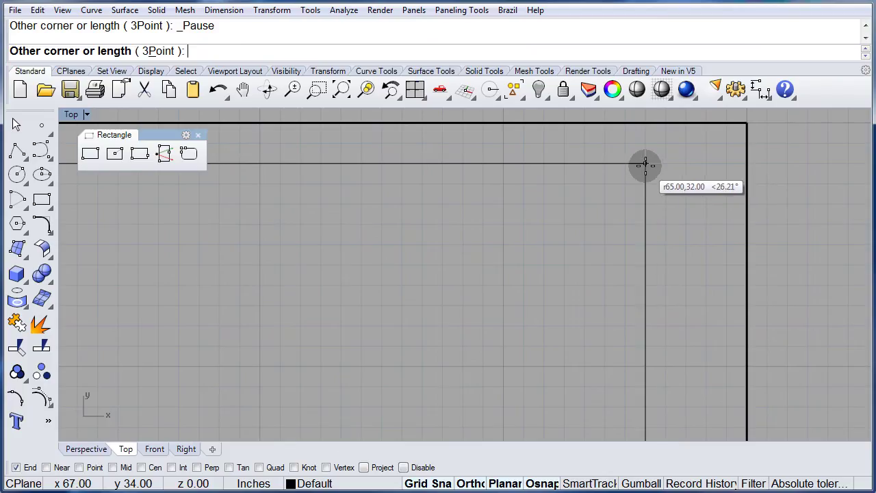
pyautogui.click(645, 164)
pyautogui.scroll(-2, 652, 164)
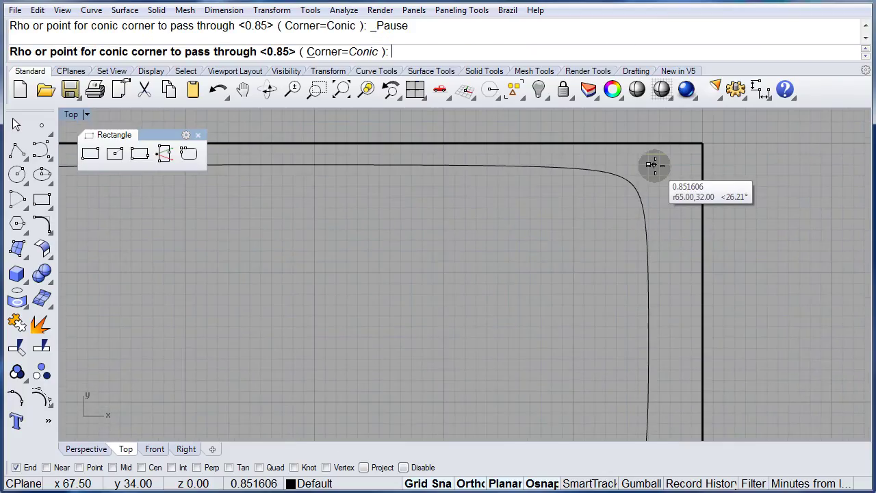
pyautogui.scroll(-4, 652, 164)
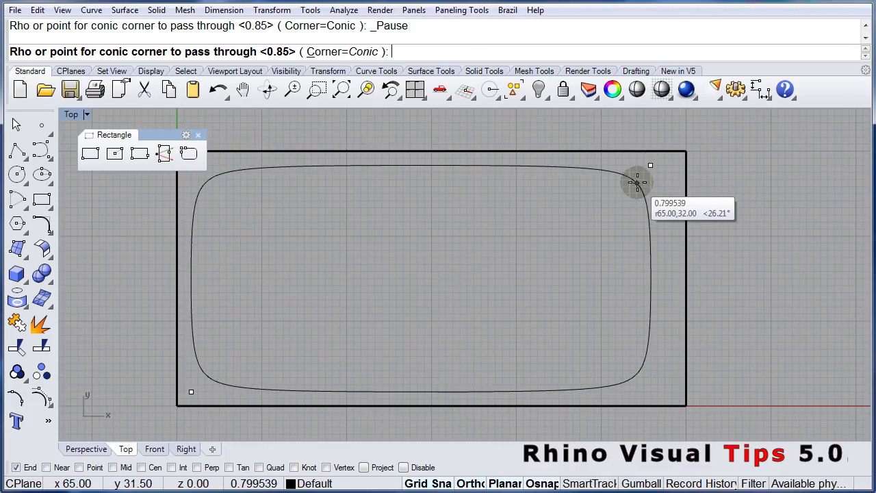
pyautogui.click(636, 182)
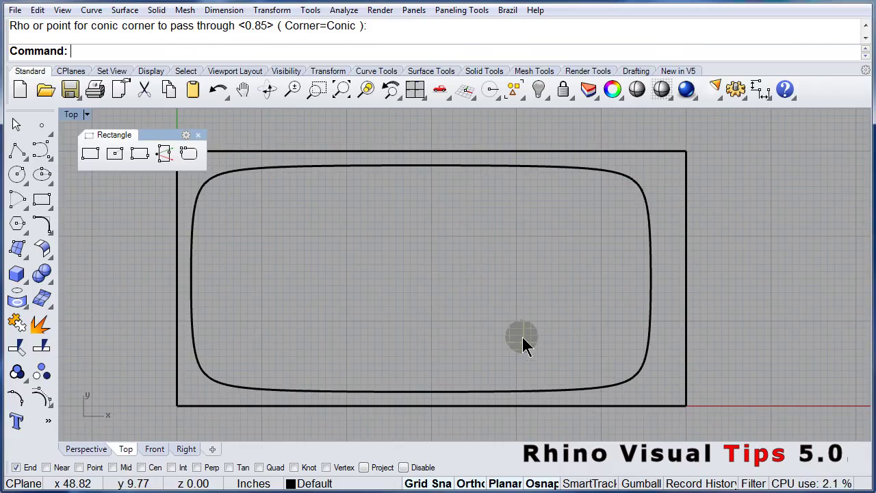
# - Draw a smaller conic-cornered rounded rectangle inside the first one, starting at 24,31, about 36 by 25 inches with a rho of about 0.87
pyautogui.click(189, 161)
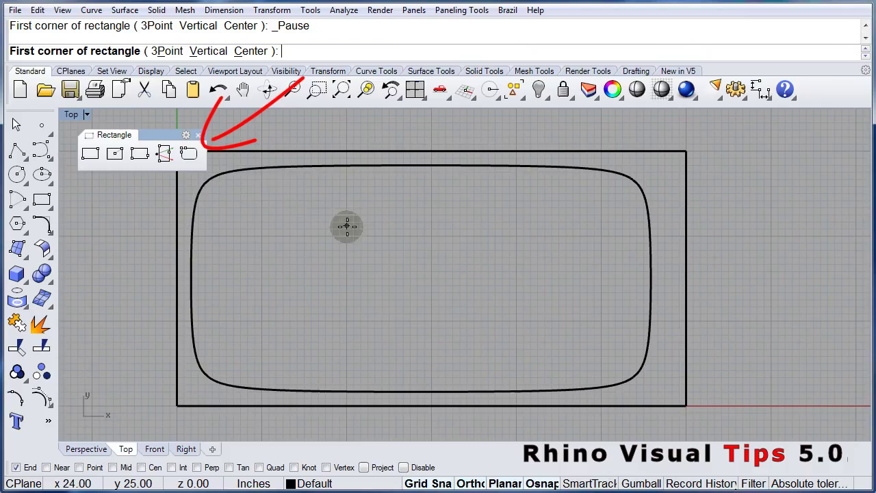
pyautogui.scroll(1, 350, 208)
pyautogui.scroll(1, 350, 207)
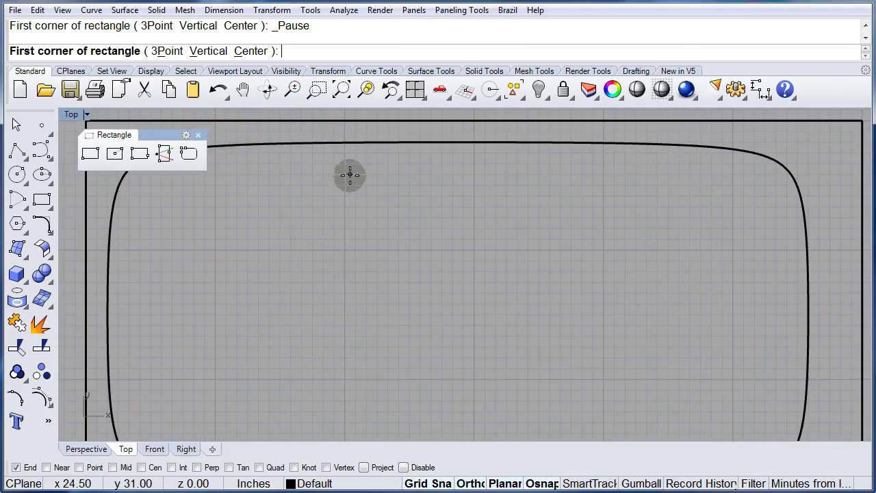
pyautogui.click(346, 174)
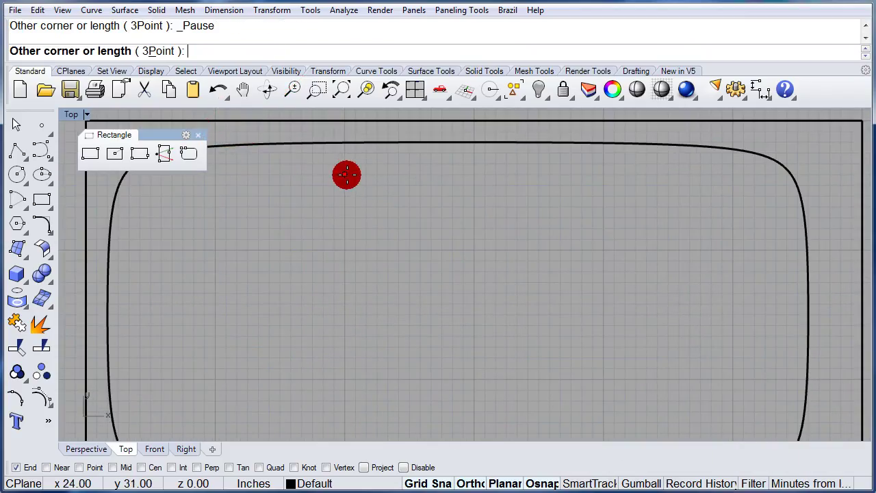
pyautogui.scroll(-2, 348, 174)
pyautogui.scroll(3, 584, 338)
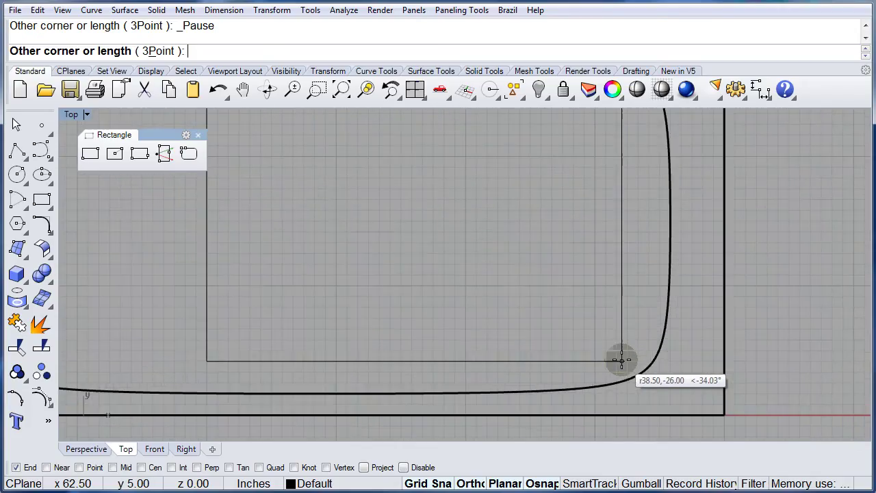
pyautogui.click(573, 340)
pyautogui.scroll(-3, 602, 350)
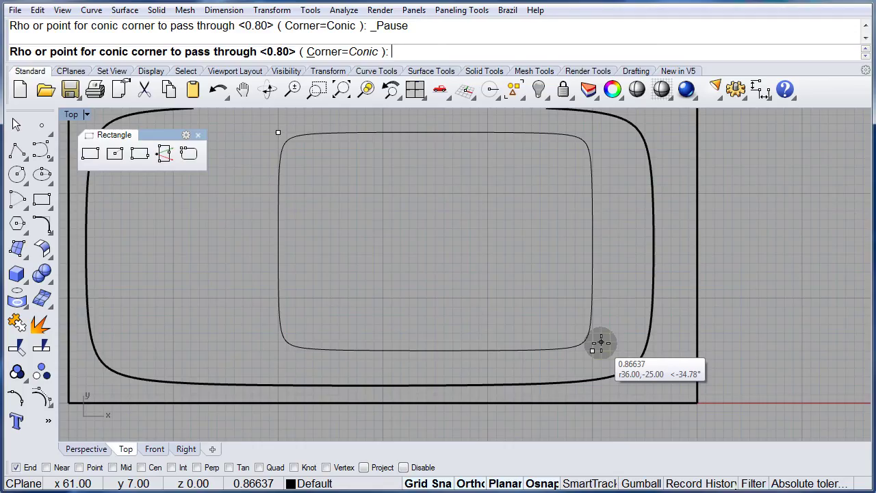
pyautogui.click(600, 343)
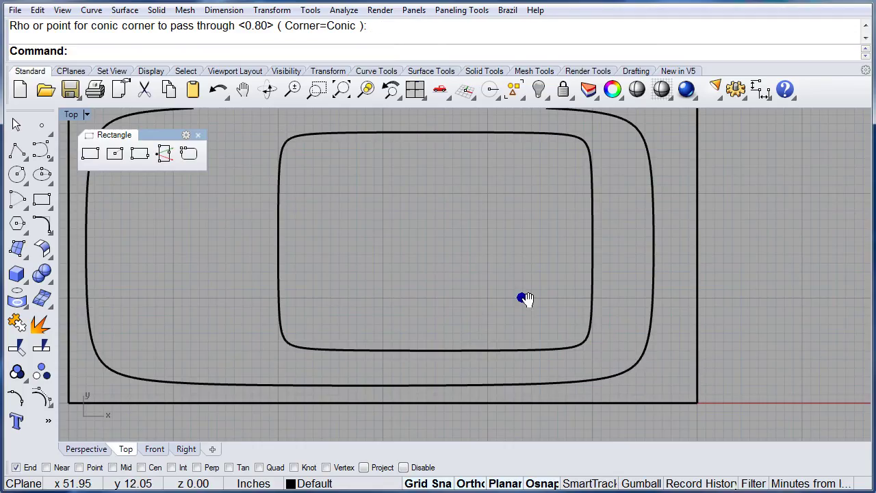
# - Enable the gumball and move the innermost rounded rectangle 0.5 inch down along the Y axis
pyautogui.moveTo(522, 297); pyautogui.dragTo(565, 312, button='right')
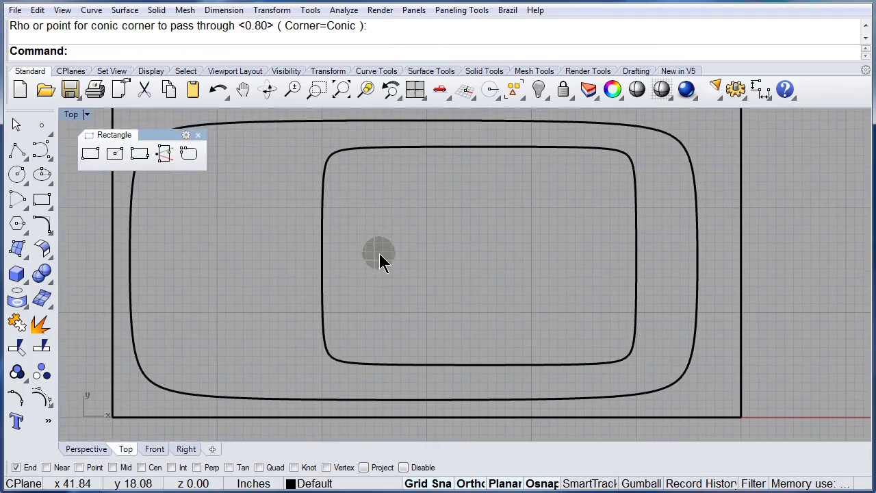
pyautogui.scroll(3, 339, 235)
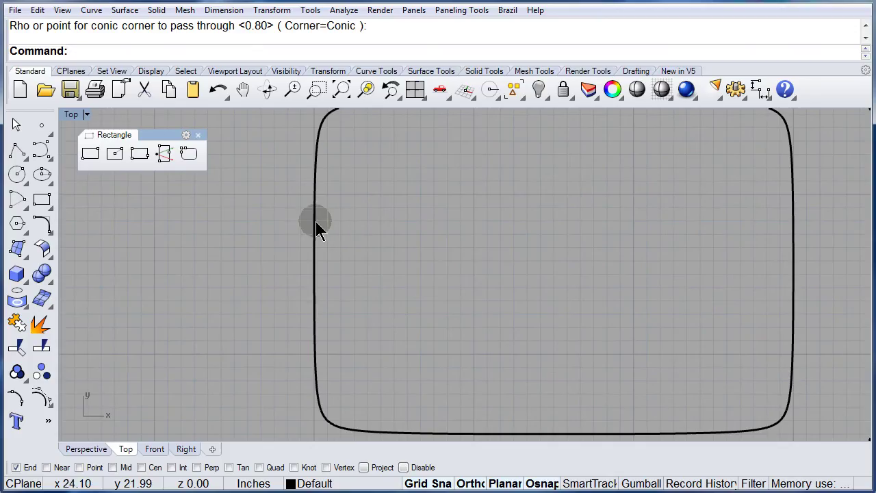
pyautogui.click(316, 225)
pyautogui.scroll(-1, 454, 329)
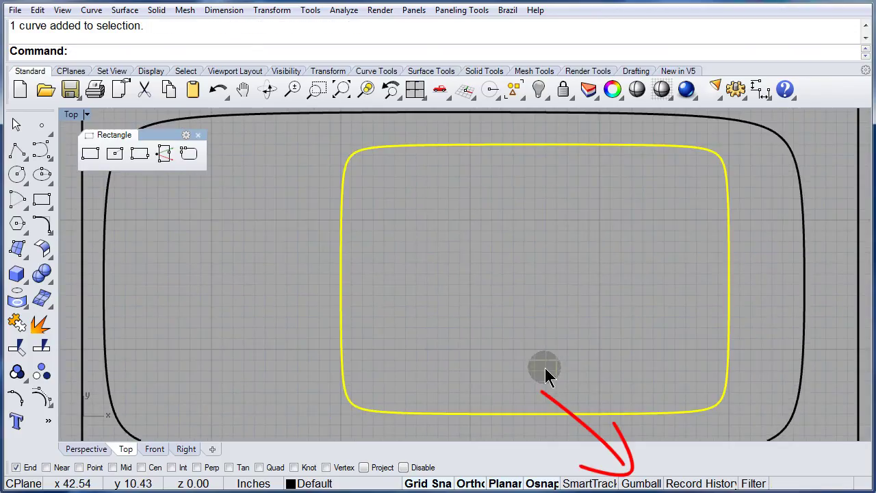
pyautogui.click(635, 485)
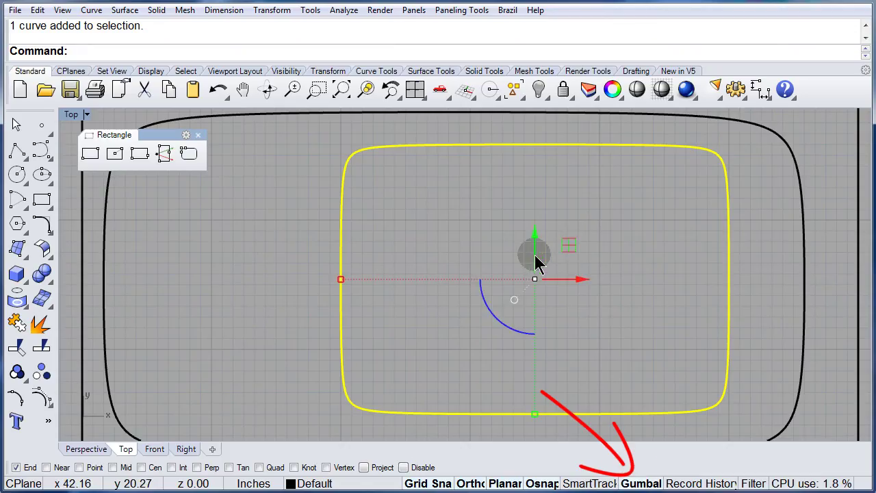
pyautogui.moveTo(533, 233); pyautogui.dragTo(533, 231)
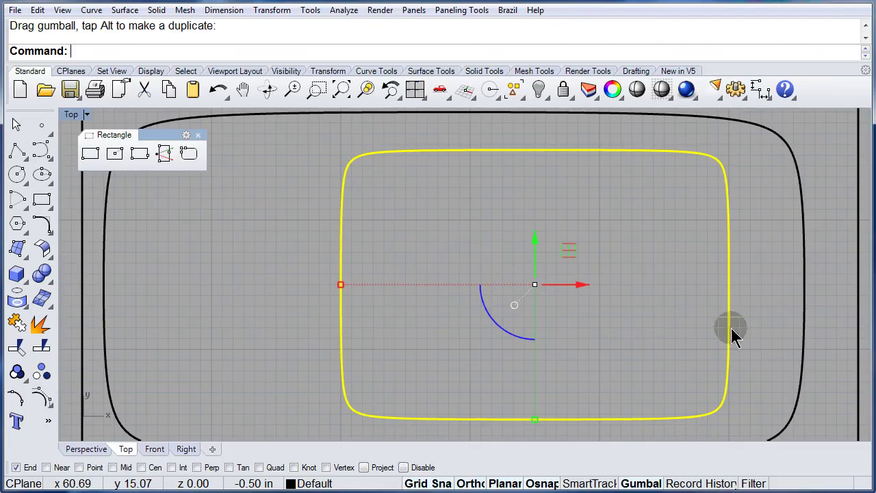
pyautogui.moveTo(646, 369); pyautogui.dragTo(659, 333, button='right')
pyautogui.scroll(-2, 557, 319)
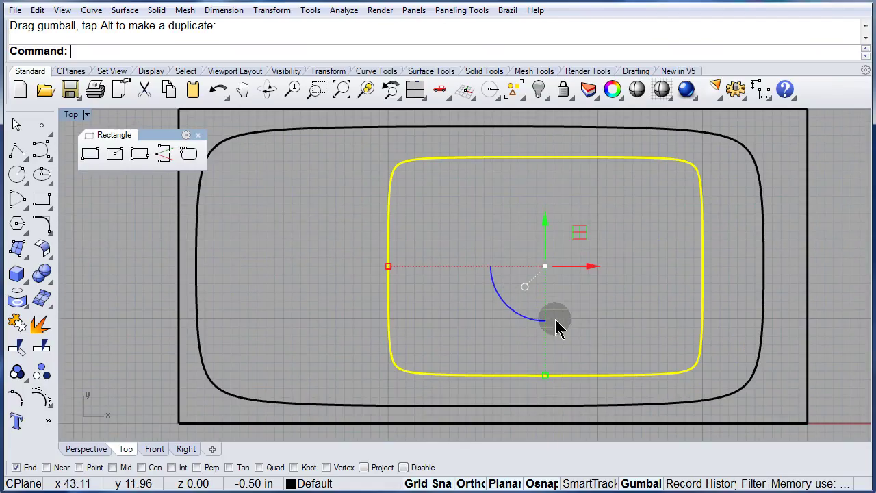
pyautogui.click(593, 316)
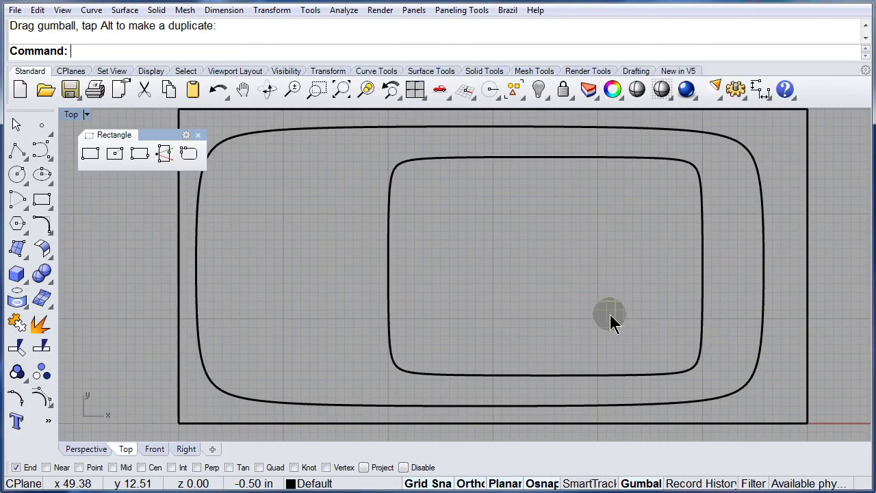
# - Switch to the Perspective view and close the floating set of rectangle tools
pyautogui.click(88, 449)
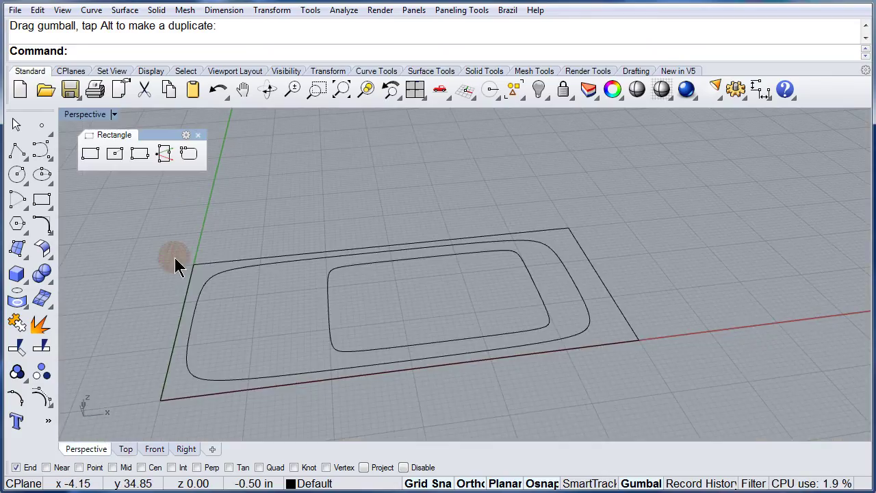
pyautogui.click(198, 134)
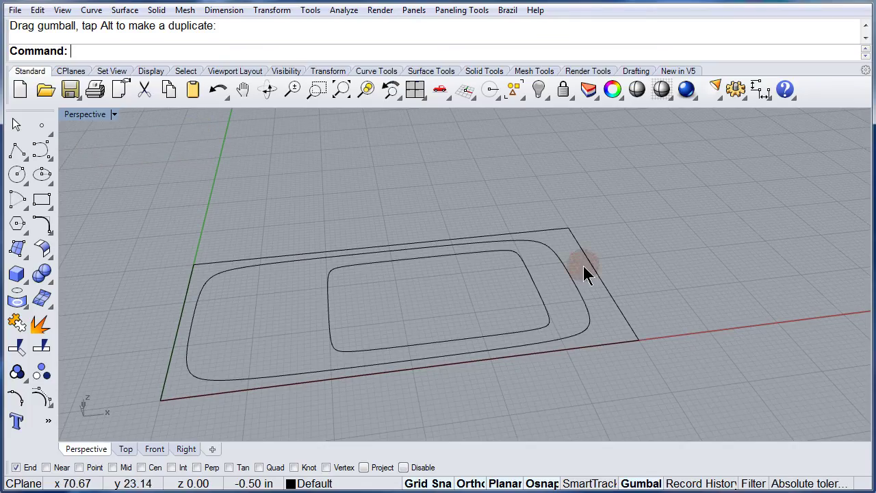
pyautogui.moveTo(505, 328); pyautogui.dragTo(617, 288, button='right')
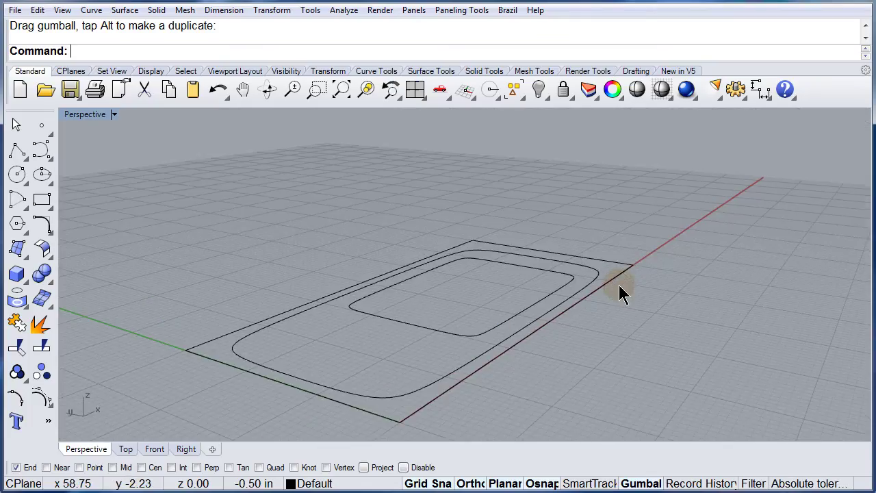
pyautogui.scroll(3, 375, 418)
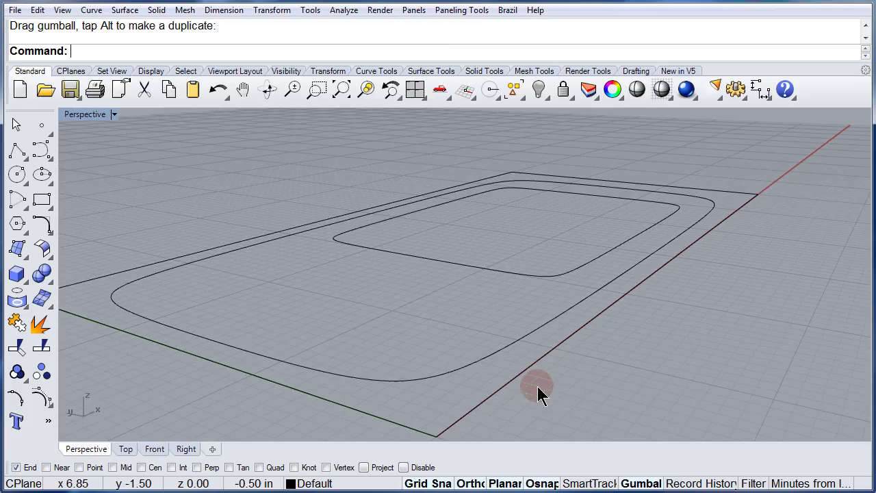
# - Raise the outer rectangle and the larger rounded rectangle together 9 inches along the Z axis with the gumball
pyautogui.moveTo(578, 387); pyautogui.dragTo(481, 352)
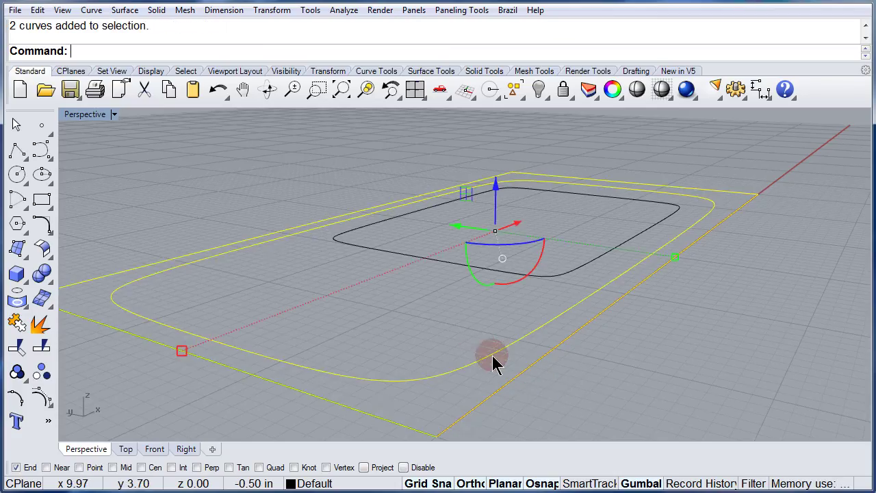
pyautogui.scroll(-1, 570, 414)
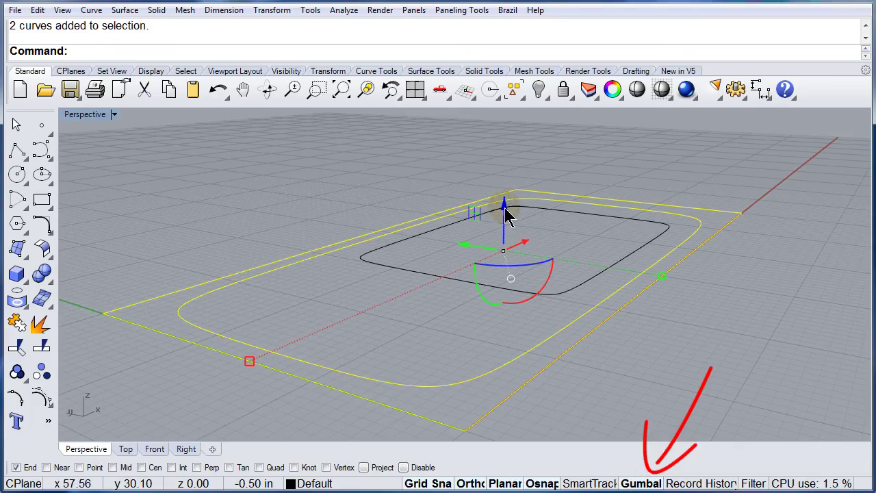
pyautogui.moveTo(505, 213); pyautogui.dragTo(507, 132)
pyautogui.click(636, 334)
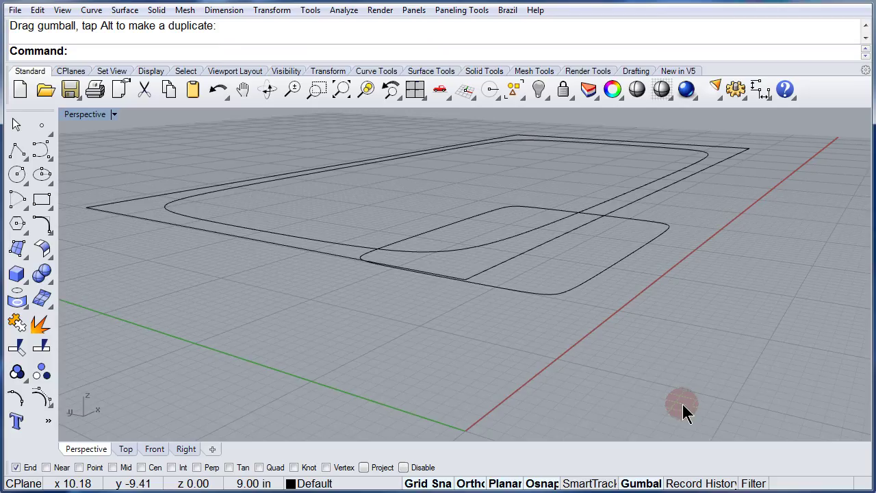
# - Fit all three curves in the Perspective view and check the height offset between them from an angle
pyautogui.moveTo(680, 404); pyautogui.dragTo(661, 333, button='right')
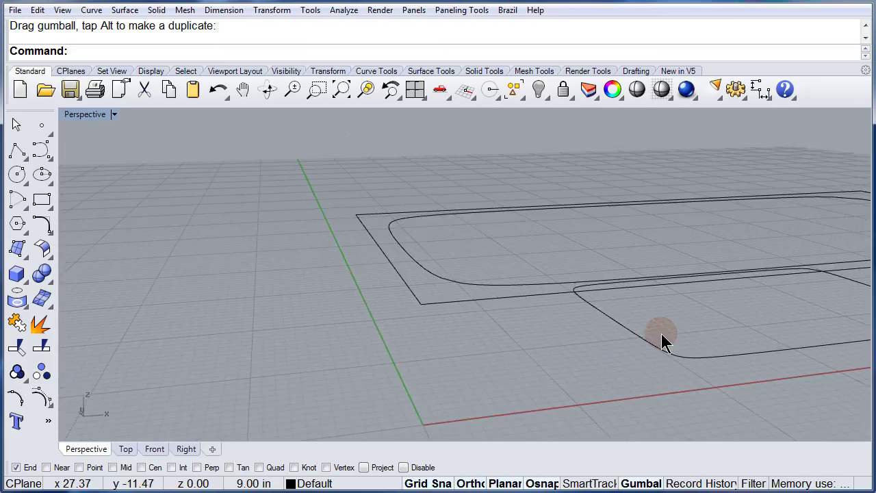
pyautogui.click(346, 96)
pyautogui.moveTo(501, 291); pyautogui.dragTo(578, 290, button='right')
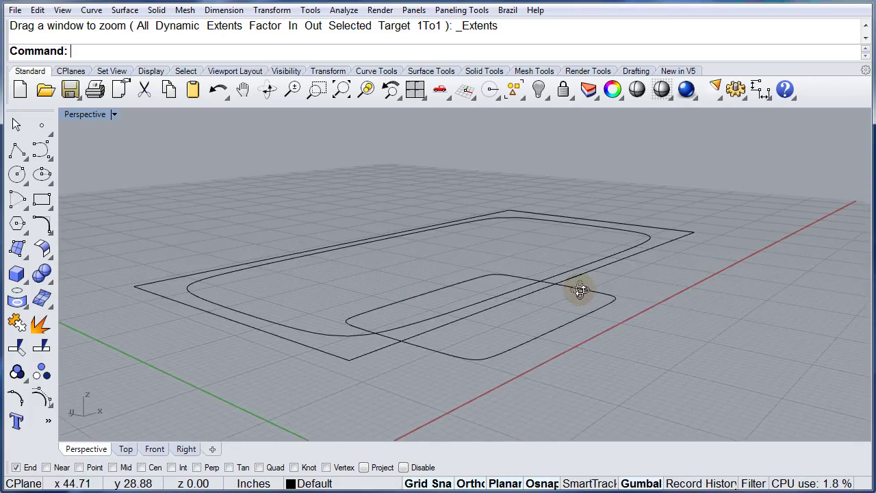
# - Undo the 9-inch raise and move the outer rectangle and larger rounded rectangle up 6 inches along the Z axis instead
pyautogui.click(217, 92)
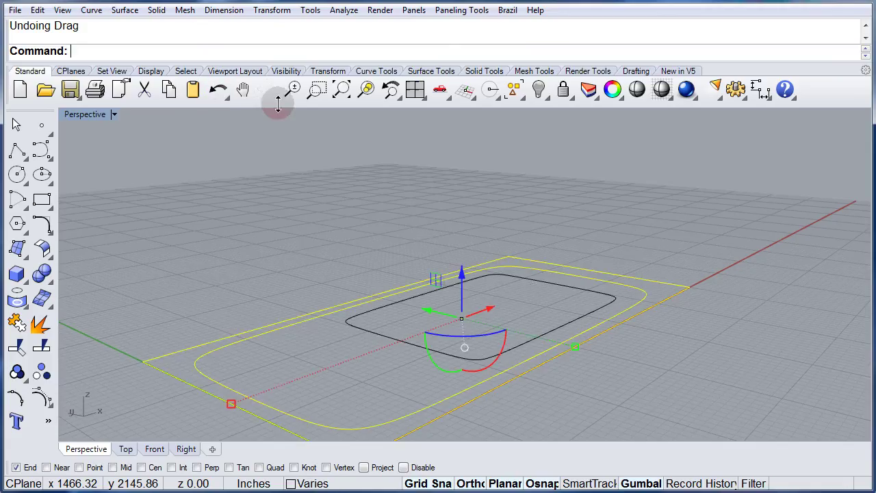
pyautogui.click(462, 279)
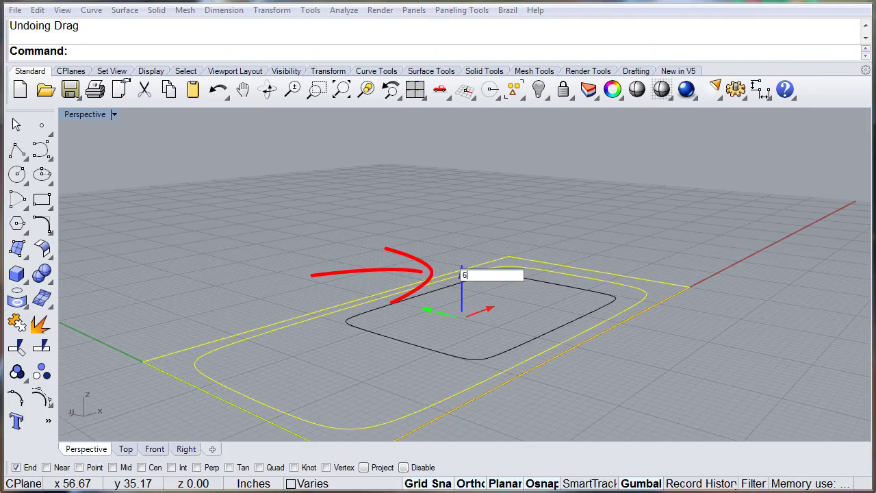
pyautogui.press('Return')
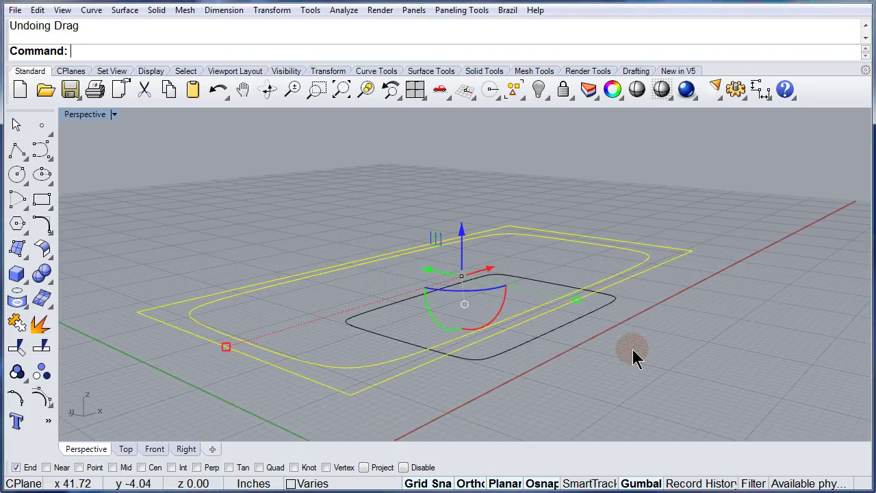
pyautogui.click(653, 364)
pyautogui.moveTo(670, 361)
pyautogui.mouseDown(button='right')
pyautogui.moveTo(417, 360)
pyautogui.moveTo(415, 307)
pyautogui.moveTo(442, 344)
pyautogui.moveTo(473, 357)
pyautogui.moveTo(670, 364)
pyautogui.mouseUp(button='right')
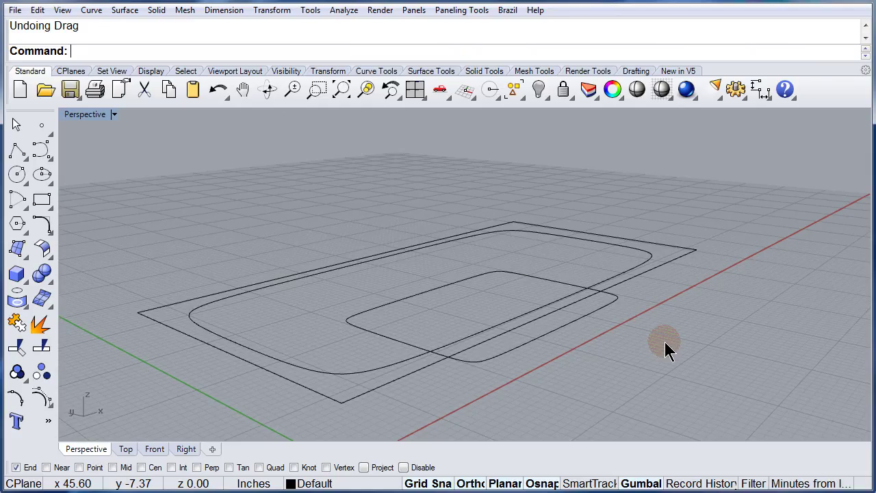
# - Create a planar surface between the raised outer rectangle and the larger rounded rectangle to form the rim
pyautogui.rightClick(394, 396)
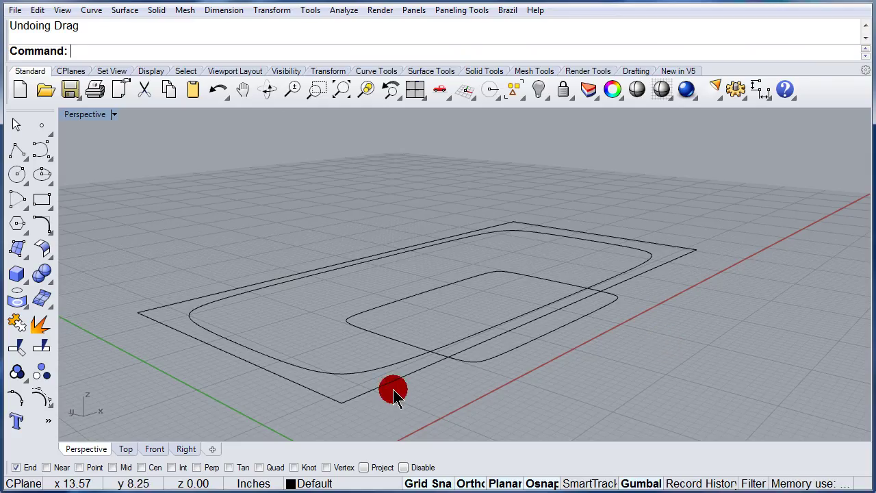
pyautogui.moveTo(353, 370); pyautogui.dragTo(353, 371)
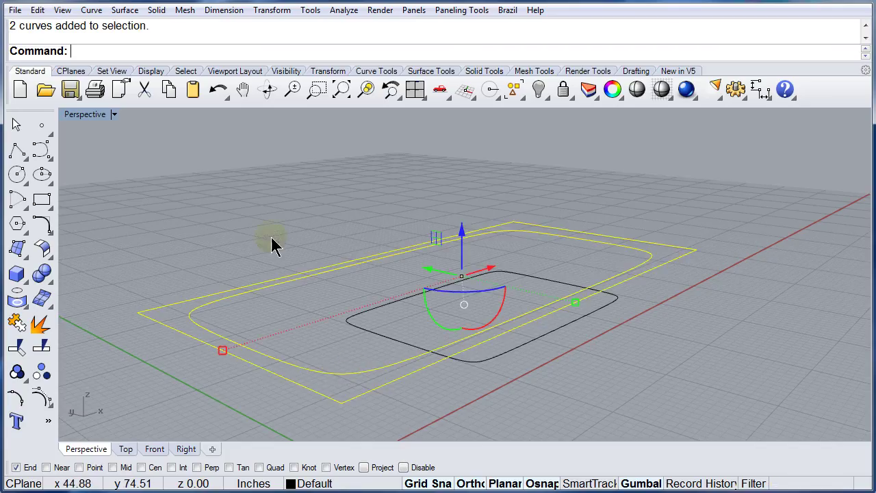
pyautogui.click(124, 14)
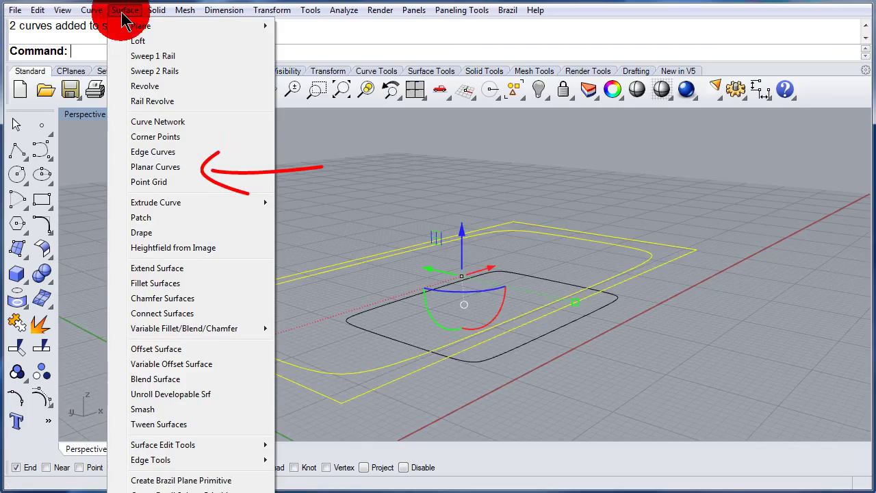
pyautogui.click(161, 168)
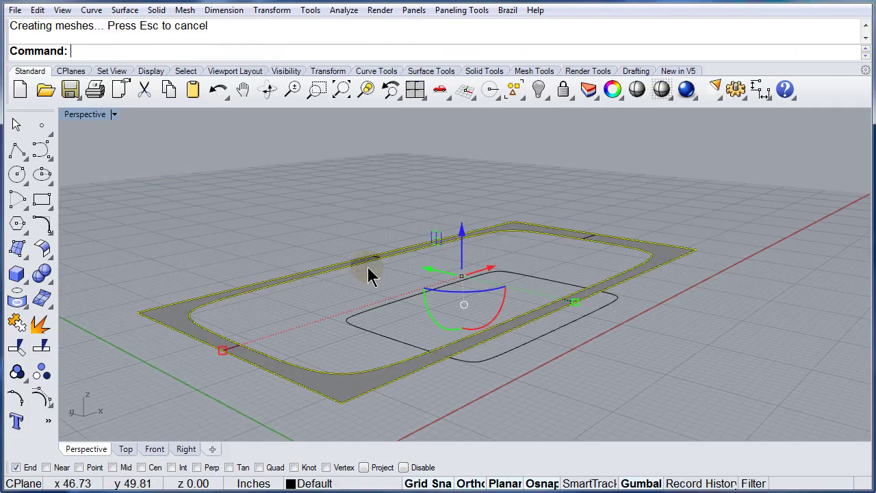
# - Fill the smallest rounded rectangle with a planar surface to form the floor, and clear the selection
pyautogui.click(387, 304)
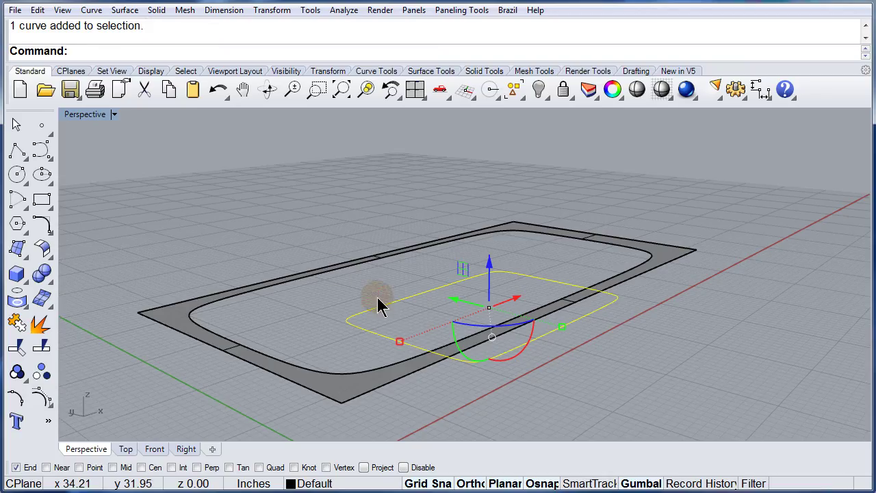
pyautogui.click(125, 10)
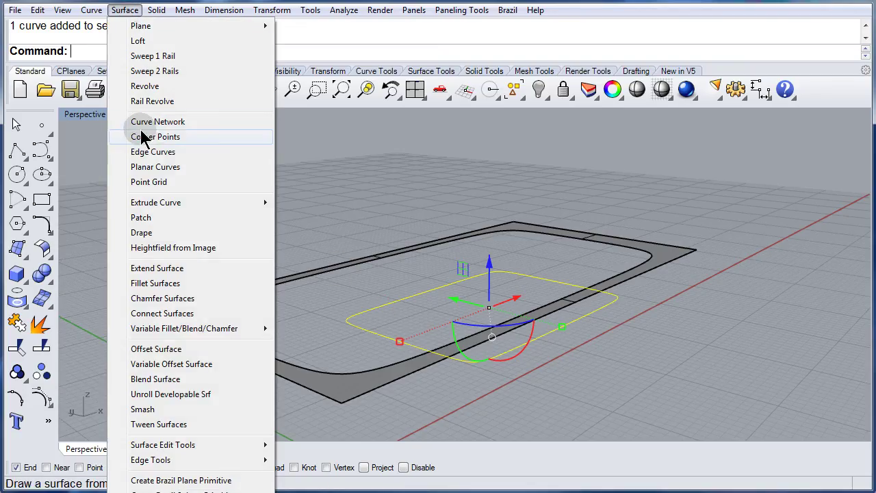
pyautogui.click(173, 171)
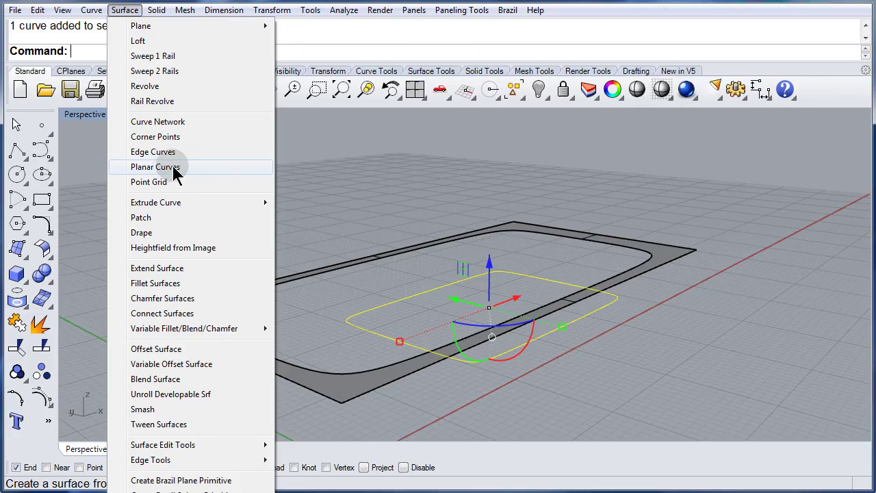
pyautogui.click(174, 170)
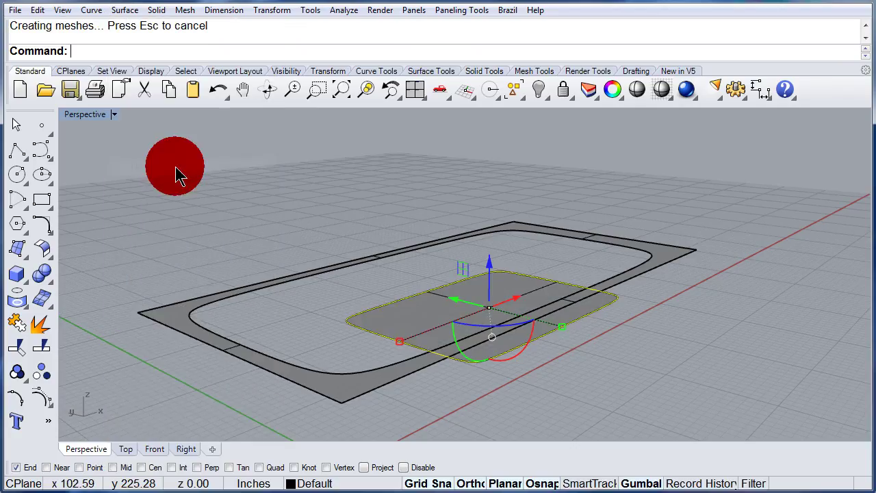
pyautogui.click(713, 270)
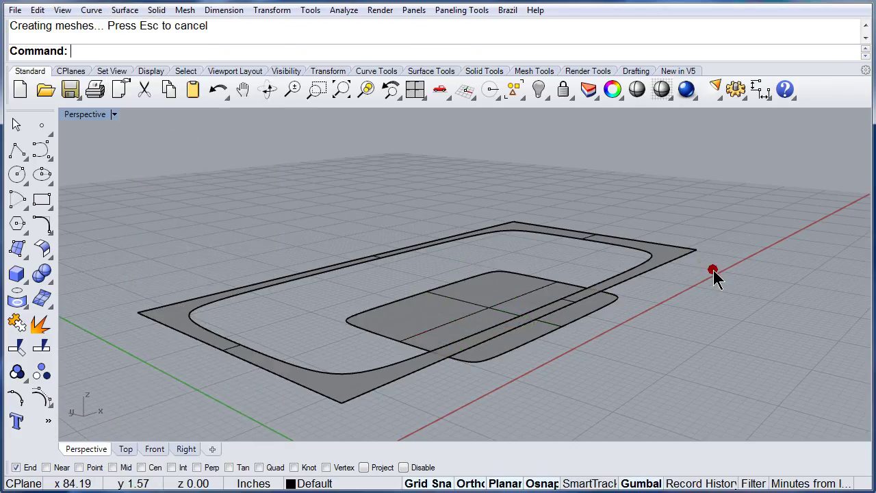
# - Extrude the outer rectangle curve 6 inches downward along the Z axis with the gumball to form the side walls
pyautogui.click(675, 261)
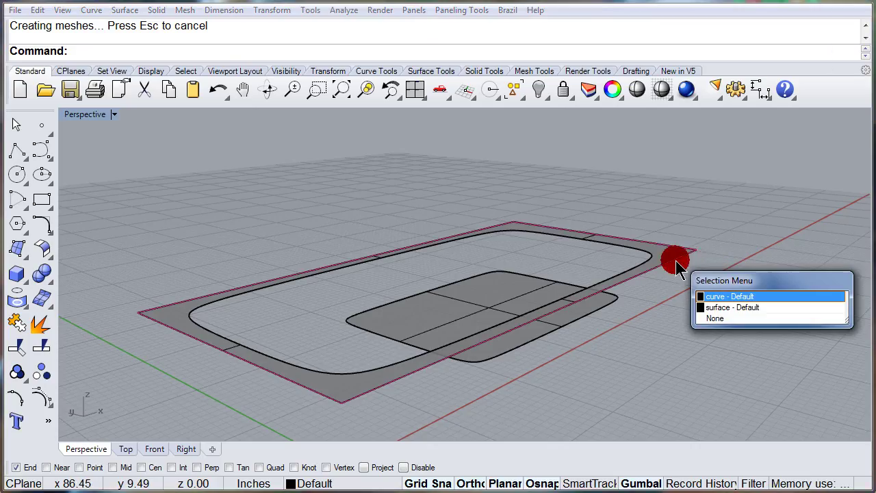
pyautogui.click(718, 299)
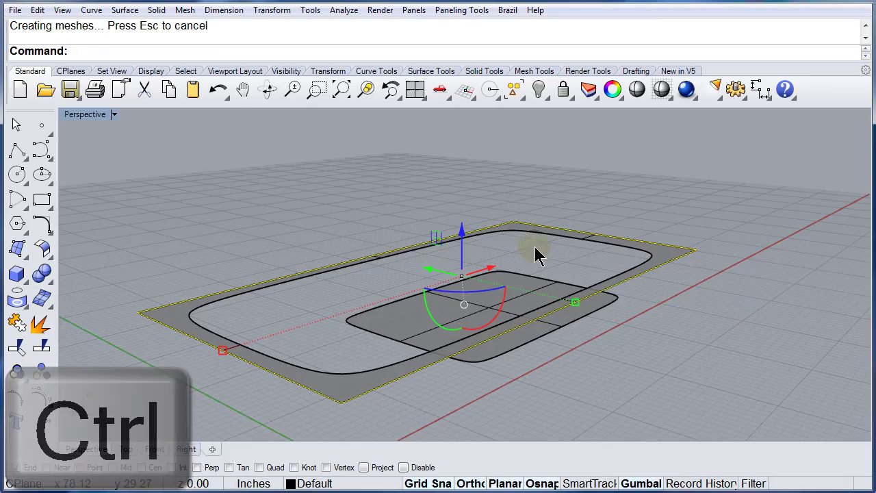
pyautogui.keyDown('ctrl'); pyautogui.moveTo(462, 236); pyautogui.dragTo(455, 280); pyautogui.keyUp('ctrl')
pyautogui.click(680, 215)
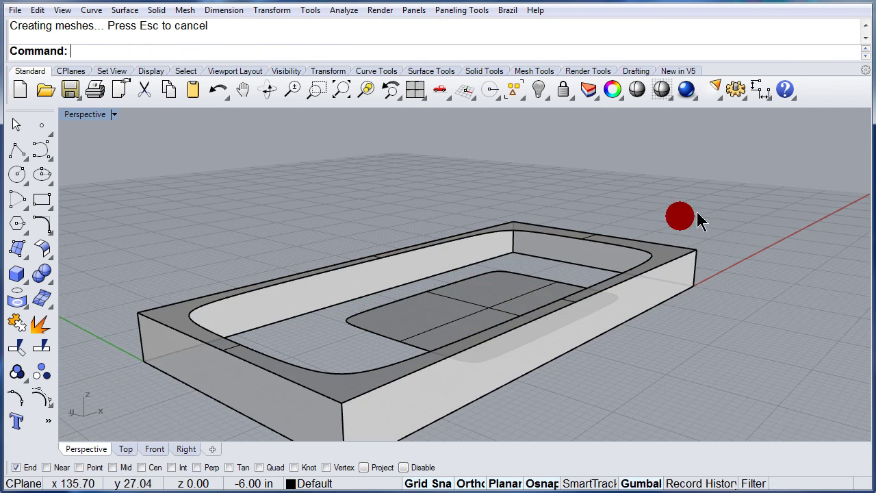
pyautogui.moveTo(707, 217); pyautogui.dragTo(137, 252, button='right')
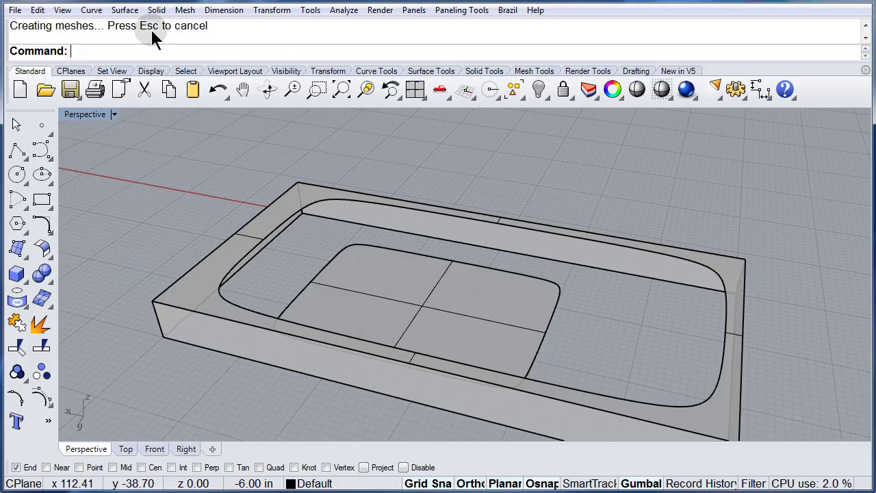
# - Loft between the smallest and the larger rounded rectangle curves using the Normal style and the Do not simplify option
pyautogui.click(125, 10)
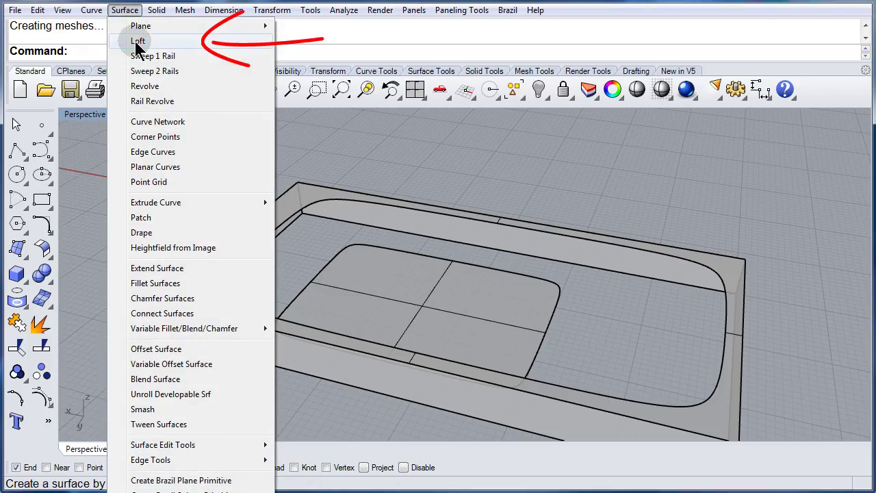
pyautogui.click(137, 41)
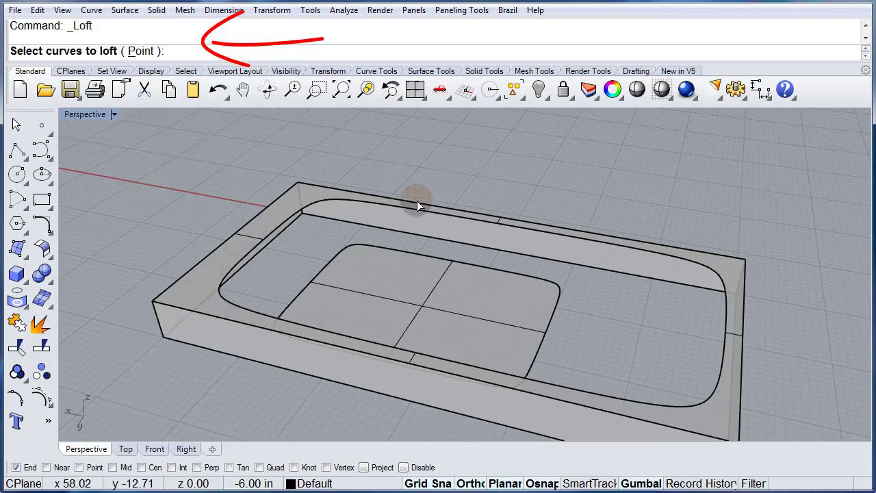
pyautogui.click(489, 273)
pyautogui.click(534, 305)
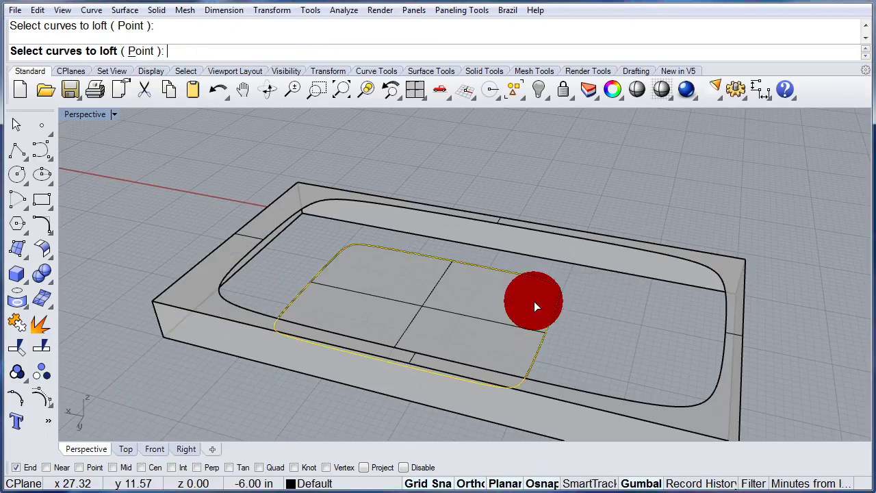
pyautogui.click(468, 224)
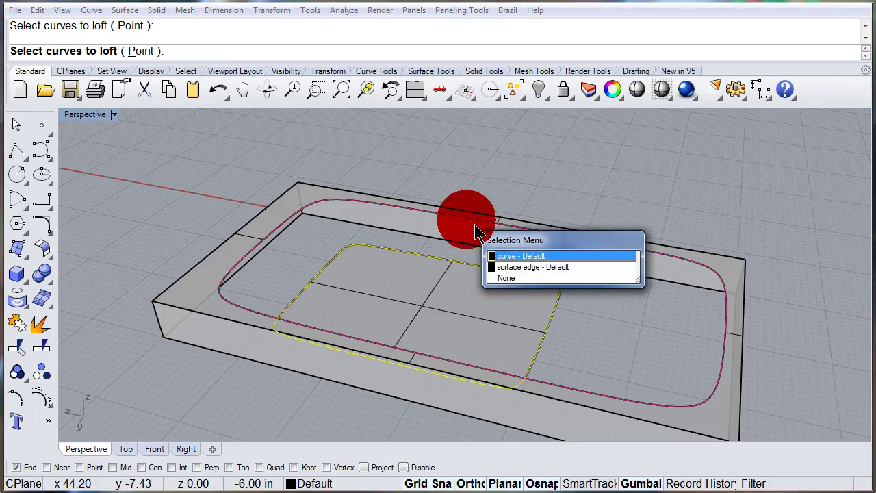
pyautogui.click(507, 256)
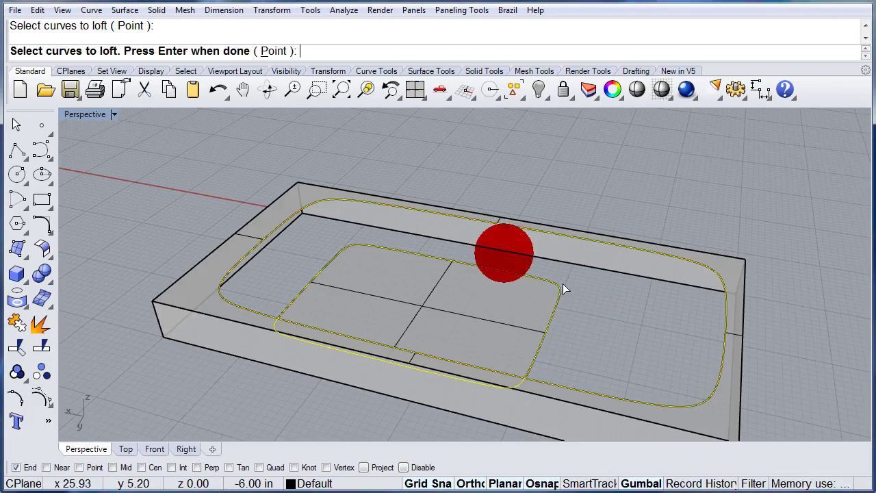
pyautogui.rightClick(600, 309)
pyautogui.rightClick(600, 308)
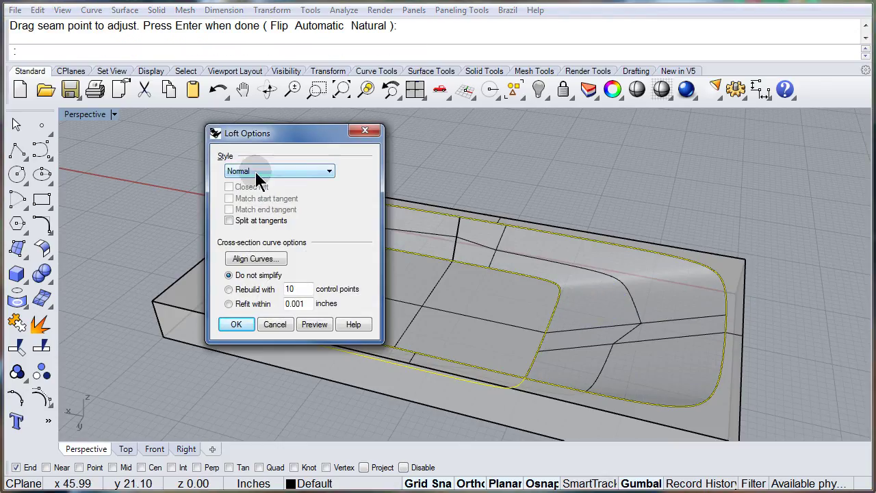
pyautogui.click(254, 171)
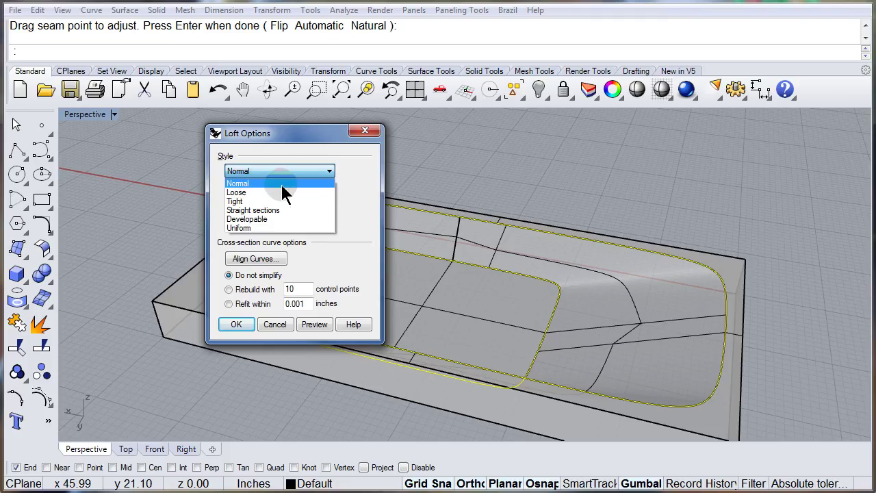
pyautogui.click(351, 180)
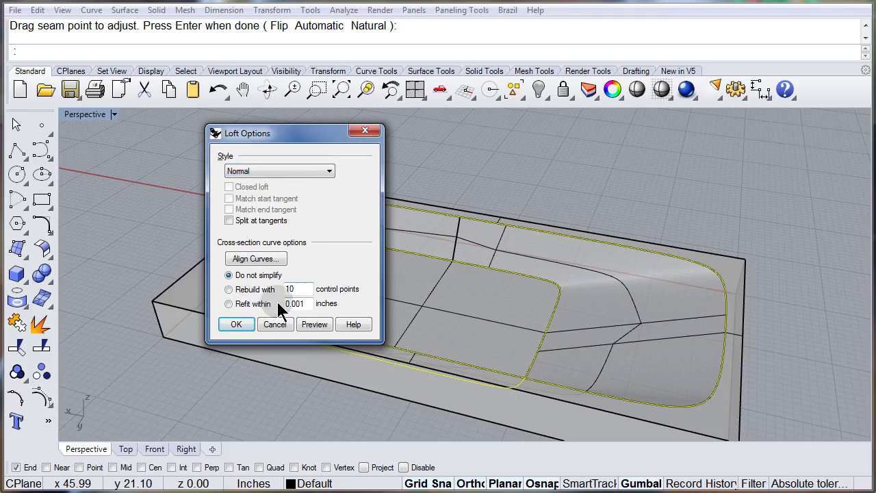
pyautogui.click(237, 325)
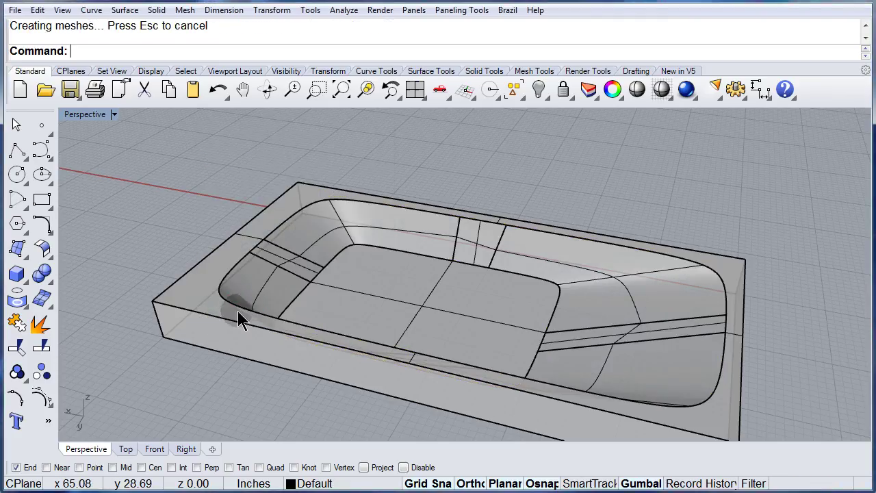
# - Set the Perspective view to Rendered display mode and inspect the finished basin from another angle
pyautogui.click(86, 114)
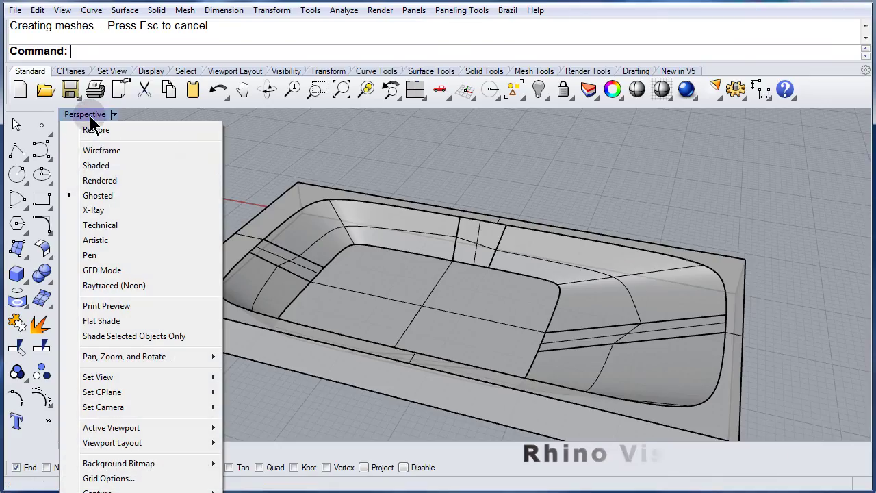
pyautogui.click(100, 180)
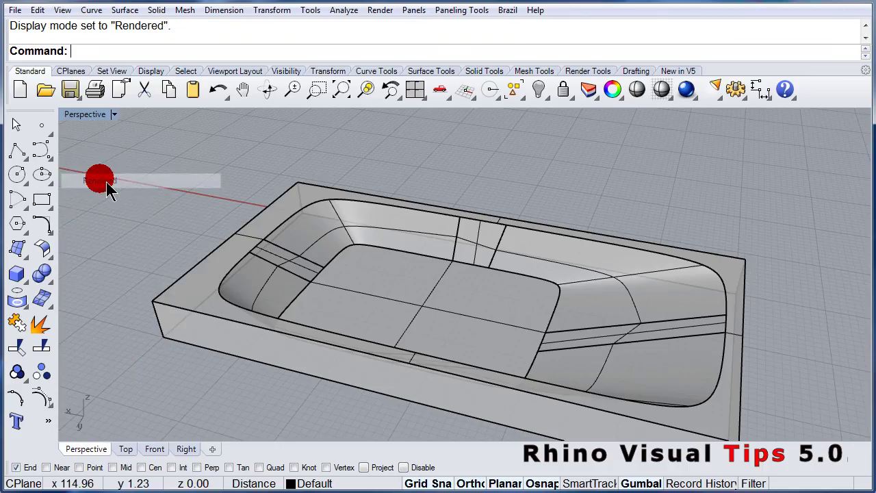
pyautogui.moveTo(196, 215); pyautogui.dragTo(201, 220, button='right')
pyautogui.moveTo(274, 243); pyautogui.dragTo(741, 193, button='right')
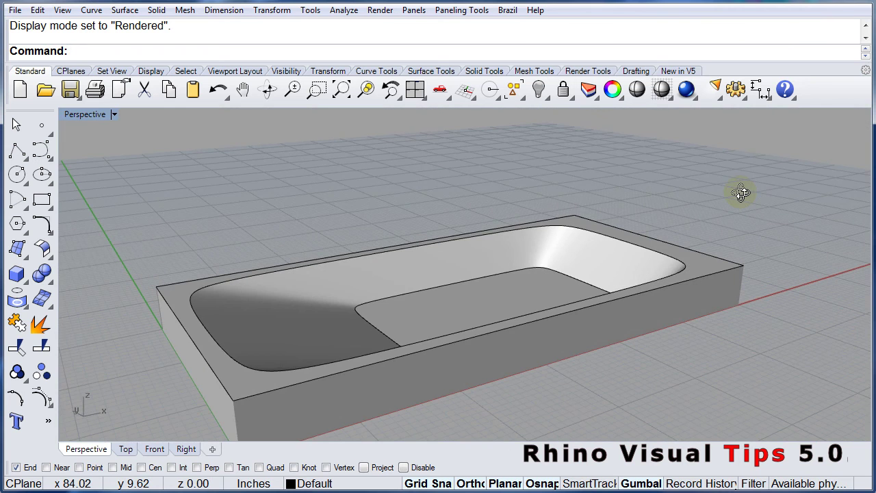